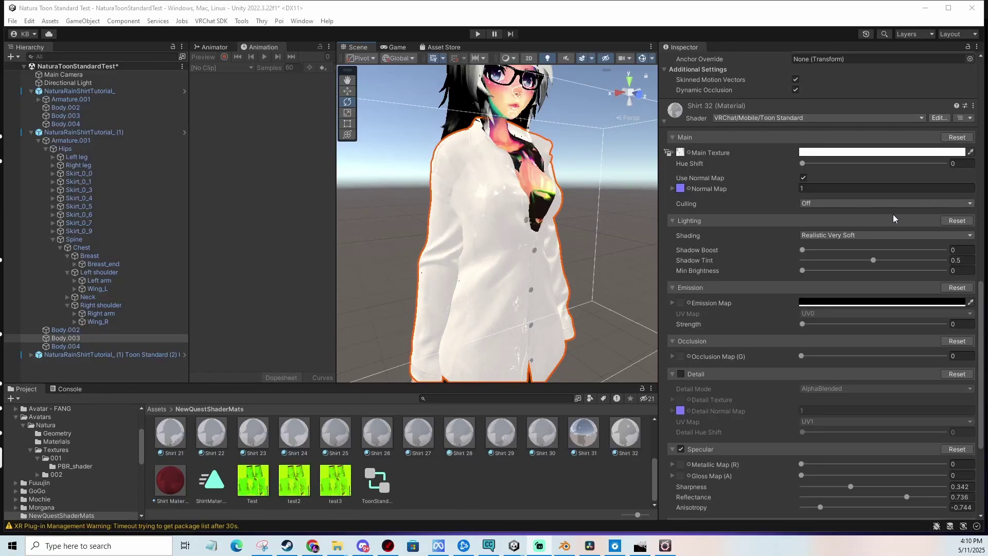
# Open the Thry Texture Packer and place its window clear of the shirt's source textures in the NewQuestShaderMats folder
pyautogui.scroll(-4, 832, 256)
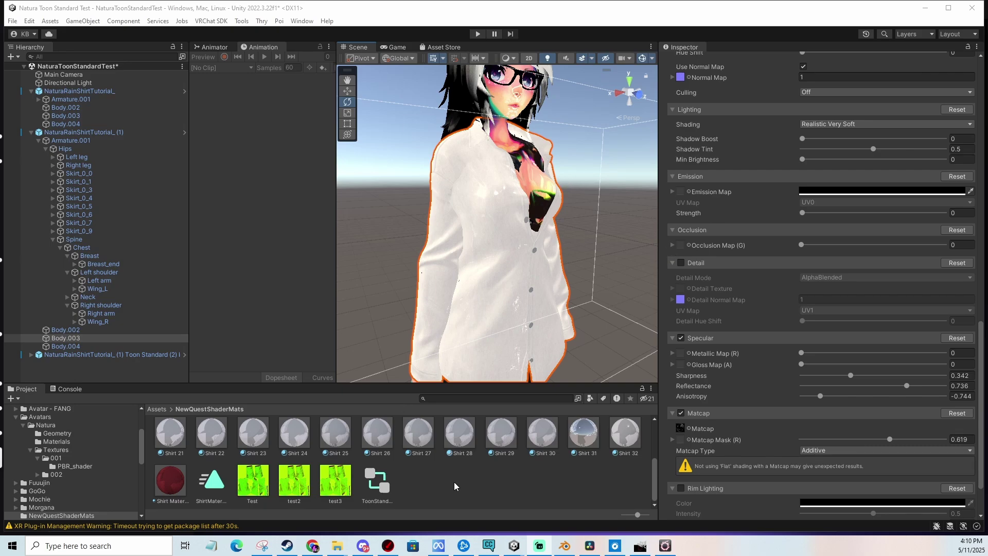
pyautogui.scroll(3, 455, 483)
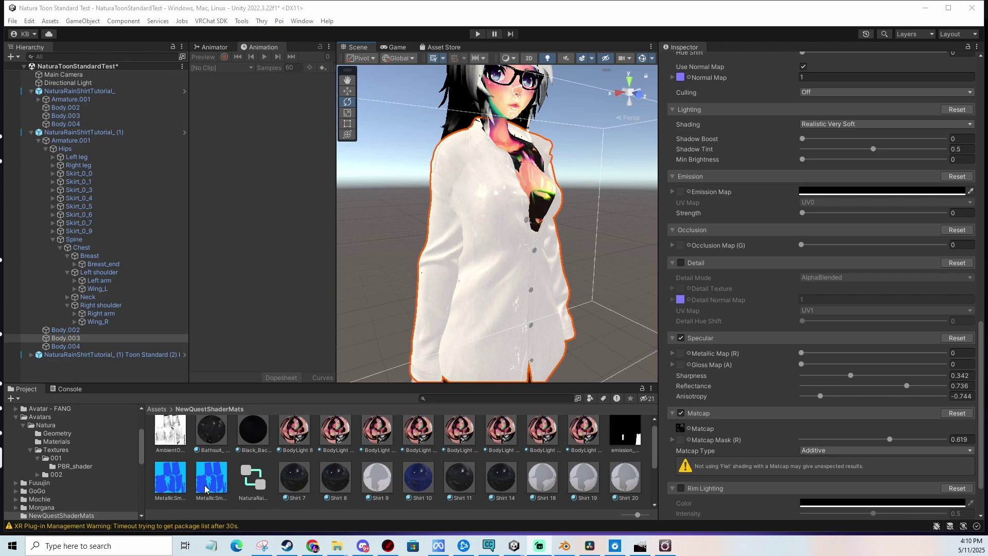
pyautogui.scroll(1, 183, 462)
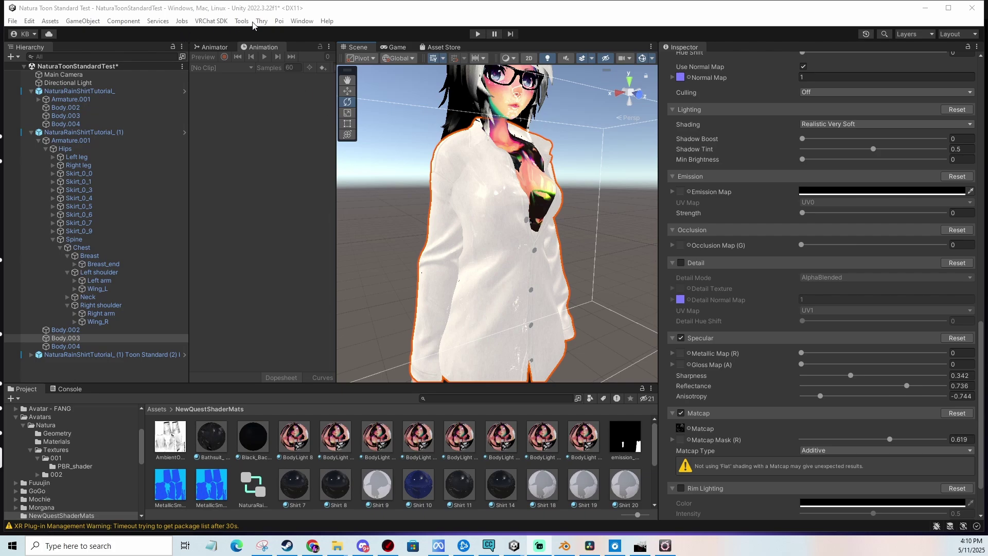
pyautogui.click(319, 11)
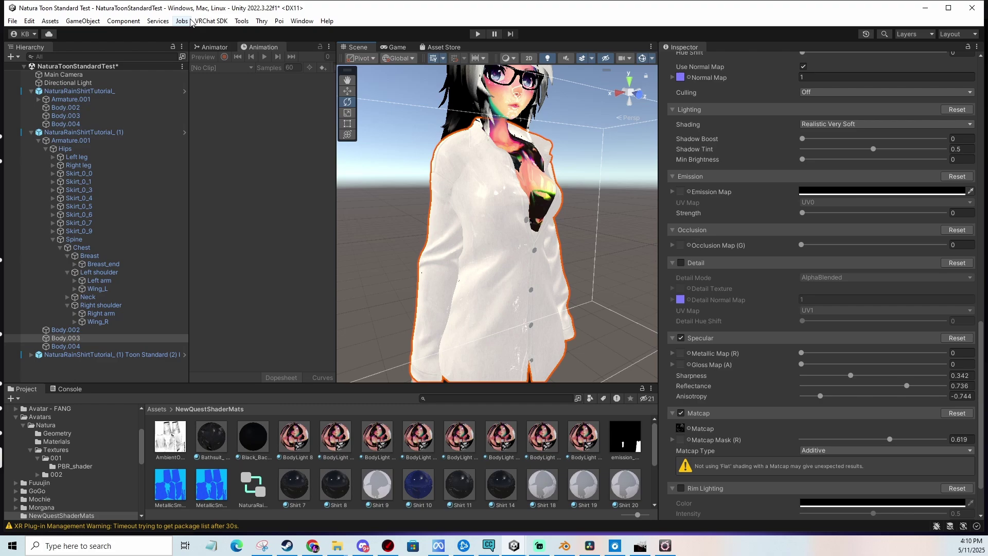
pyautogui.click(262, 21)
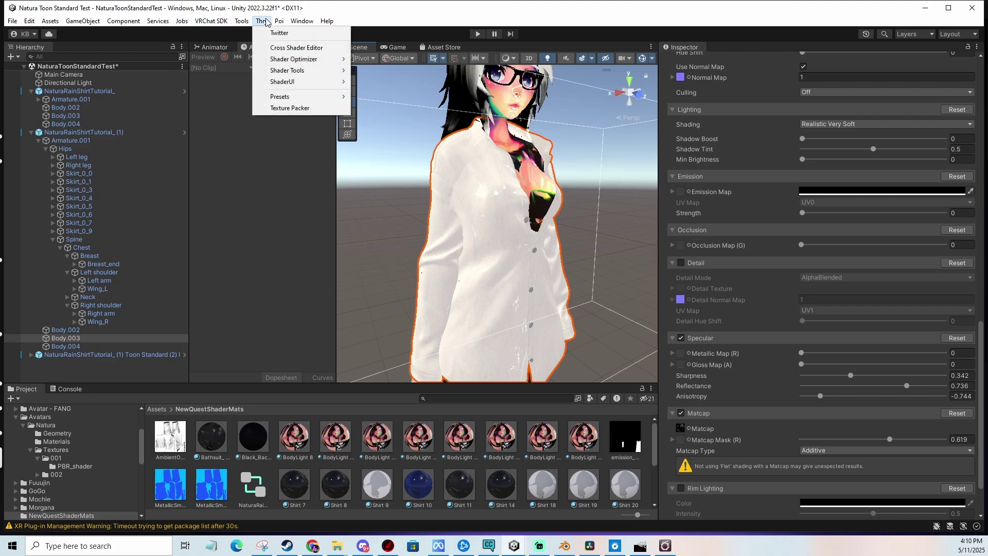
pyautogui.click(296, 109)
pyautogui.moveTo(363, 134); pyautogui.dragTo(432, 82)
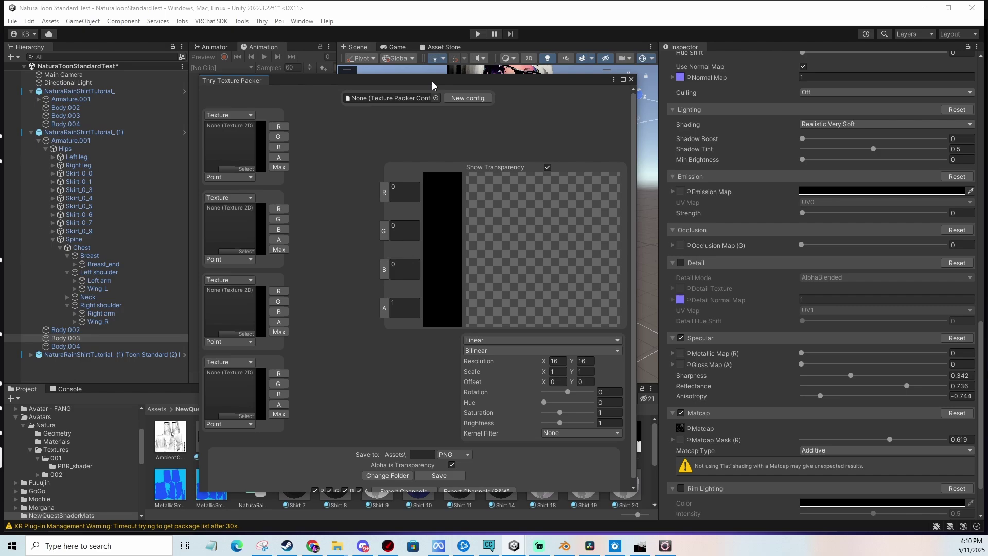
pyautogui.moveTo(431, 82); pyautogui.dragTo(436, 79)
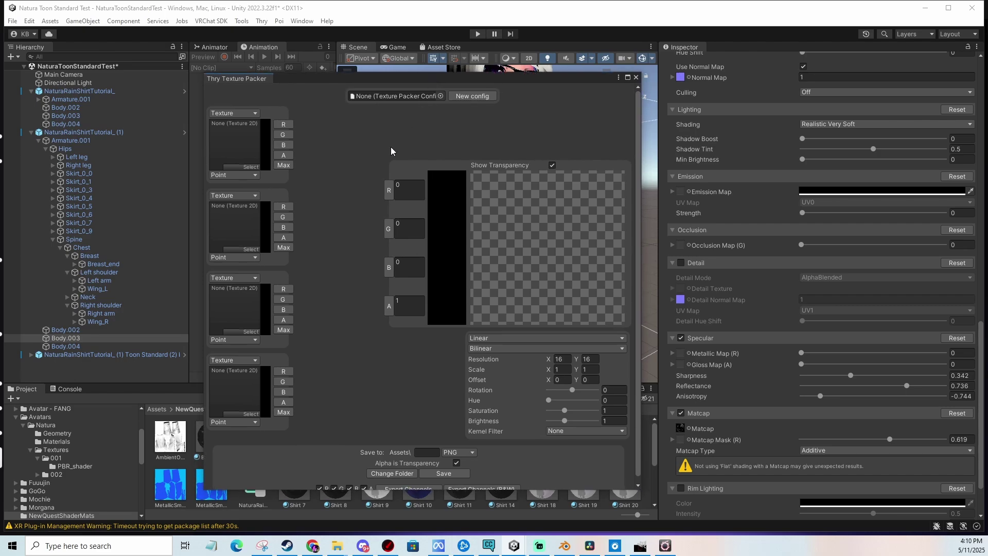
pyautogui.moveTo(375, 82); pyautogui.dragTo(407, 48)
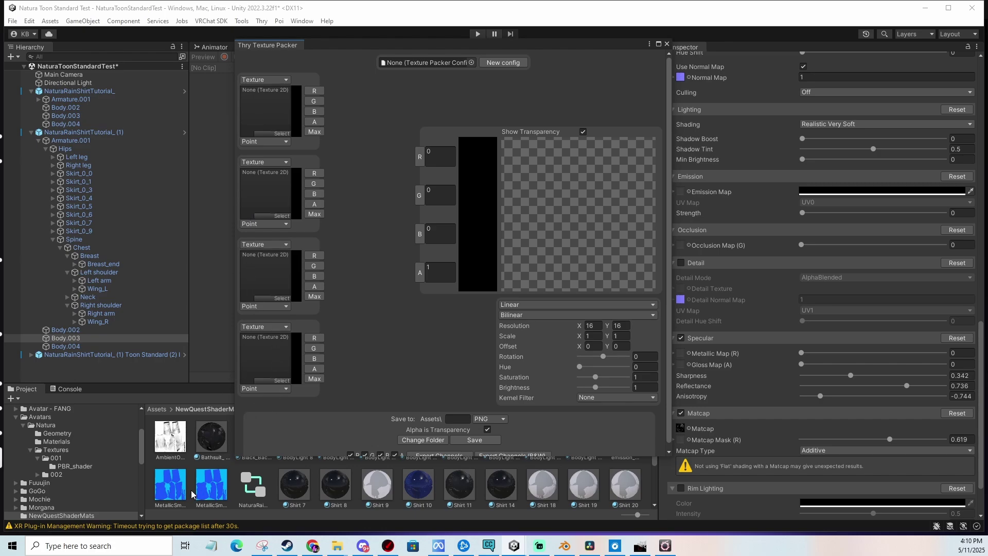
# Load the blue metallic-smoothness map as the packer's first texture and the ambient occlusion map as its second and third
pyautogui.moveTo(208, 486); pyautogui.dragTo(280, 197)
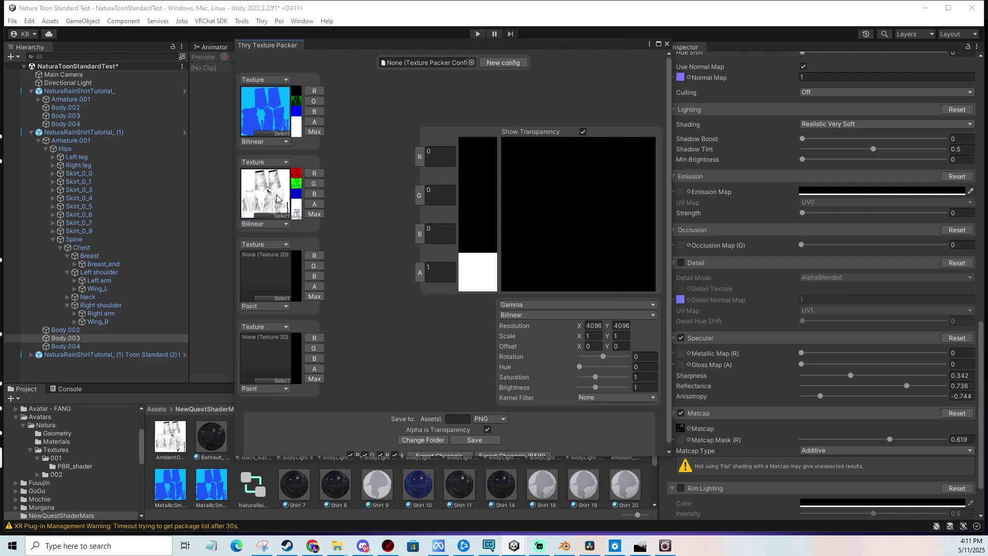
pyautogui.moveTo(174, 436); pyautogui.dragTo(266, 278)
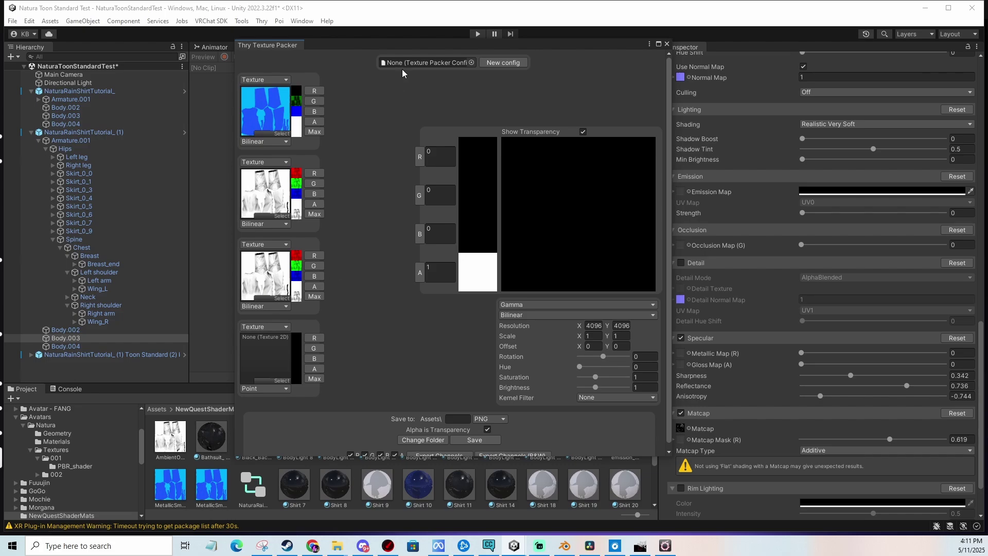
# Route the metallic-smoothness texture's green channel to the packed texture's red channel
pyautogui.moveTo(406, 44); pyautogui.dragTo(385, 47)
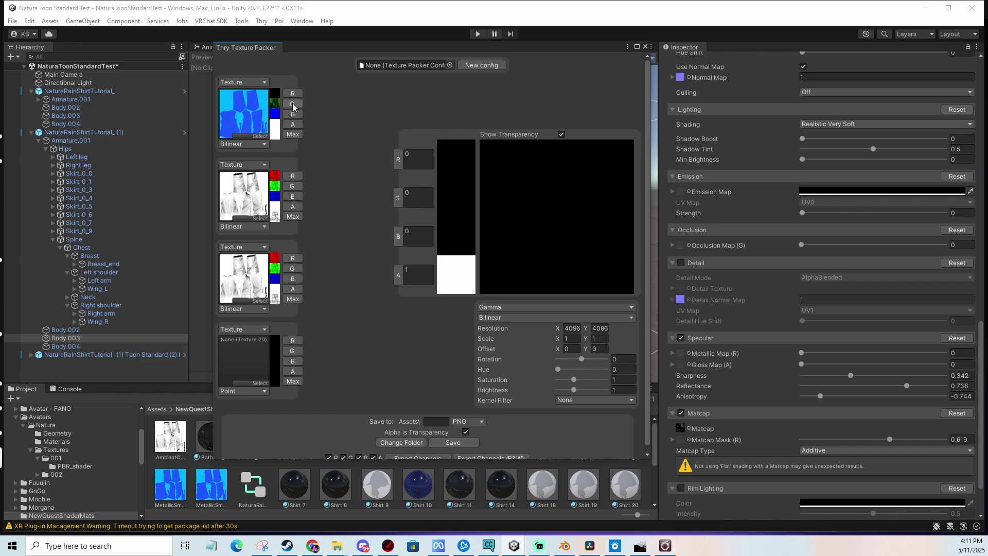
pyautogui.moveTo(293, 106); pyautogui.dragTo(297, 107)
pyautogui.moveTo(344, 129); pyautogui.dragTo(397, 161)
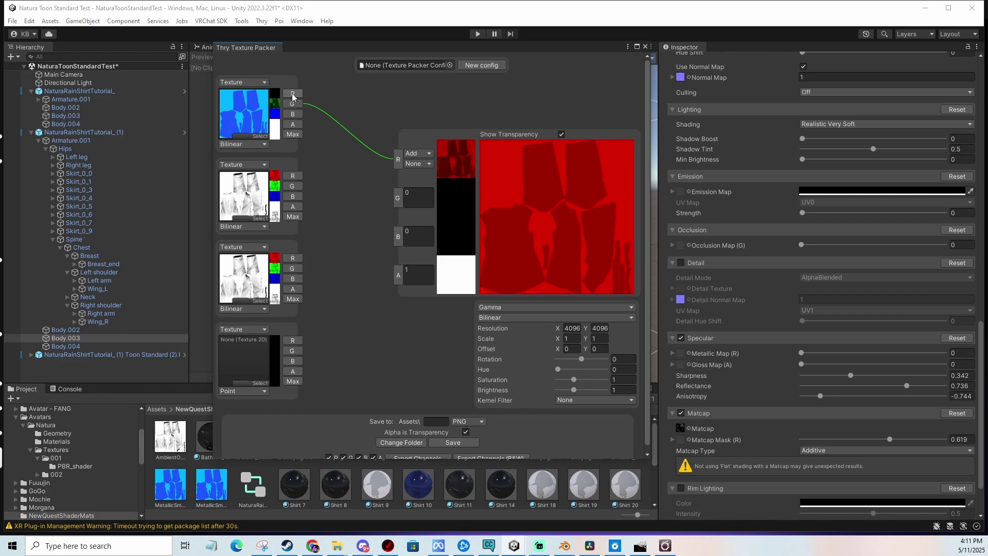
pyautogui.moveTo(292, 96); pyautogui.dragTo(397, 164)
# Route the second texture's Max output to the green channel and the third texture's Max output to the alpha channel
pyautogui.moveTo(290, 217); pyautogui.dragTo(296, 217)
pyautogui.moveTo(383, 199); pyautogui.dragTo(398, 197)
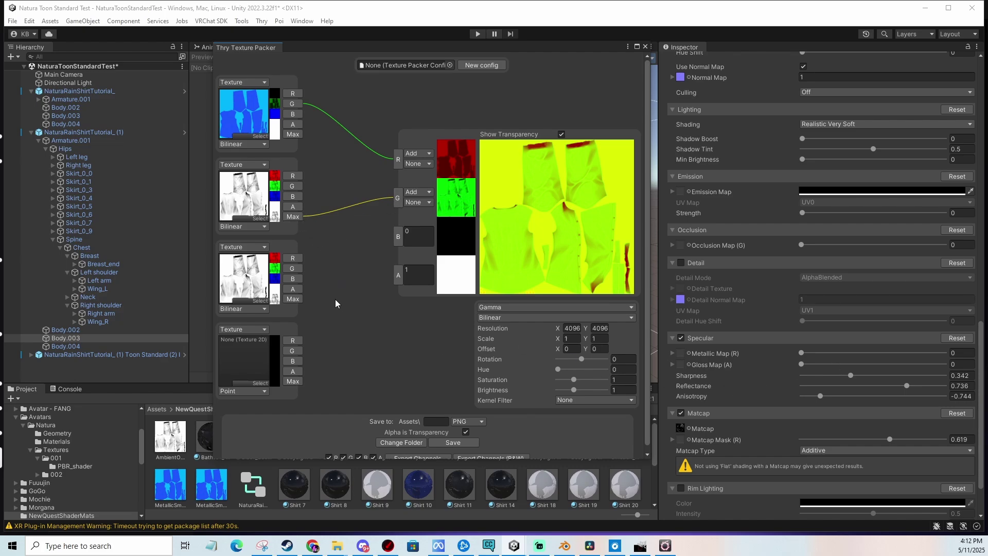
pyautogui.moveTo(292, 300); pyautogui.dragTo(399, 275)
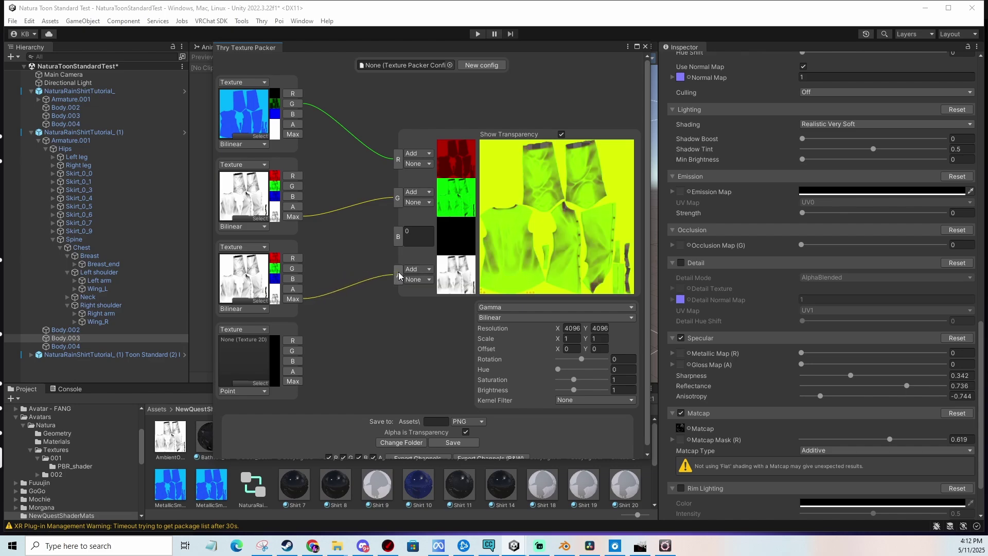
# Save the packed texture as a PNG named TexturePackingTest and close the texture packer
pyautogui.click(437, 423)
pyautogui.write('TexturePacking')
pyautogui.write('Test')
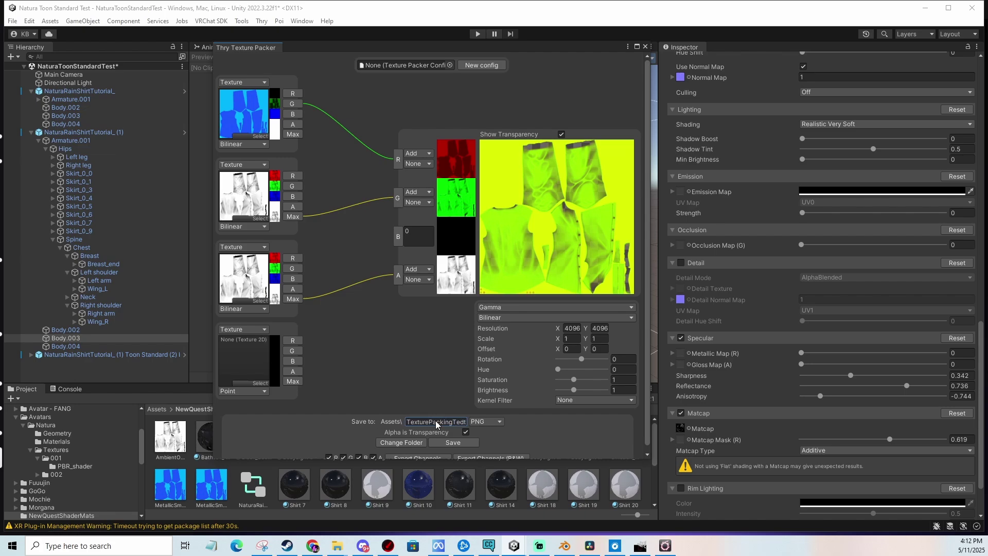
pyautogui.scroll(-1, 435, 369)
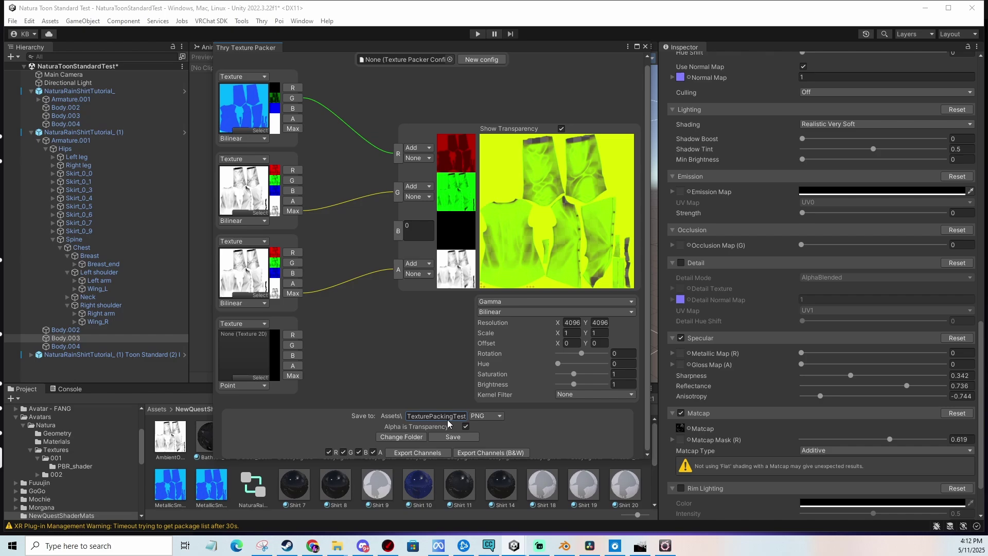
pyautogui.click(446, 438)
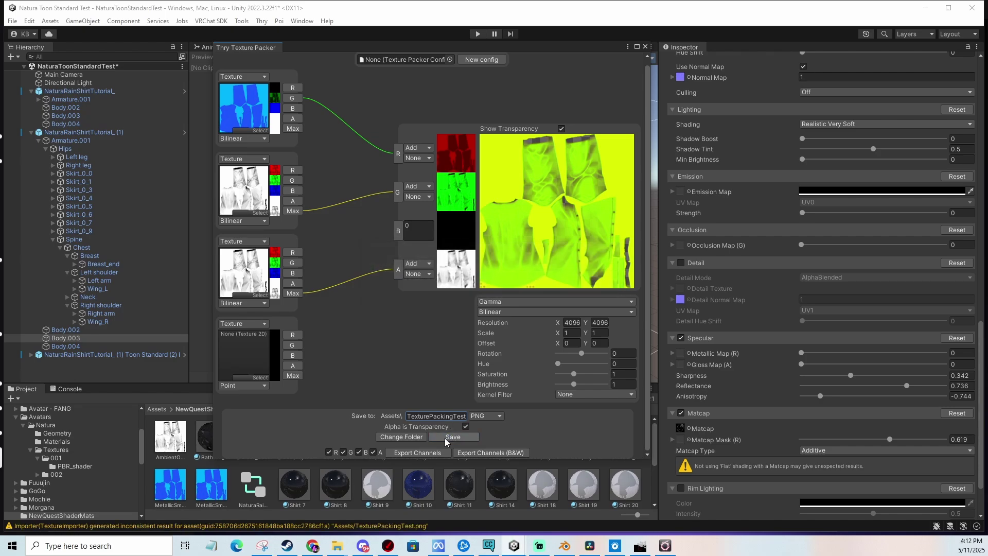
pyautogui.click(646, 47)
# Assign TexturePackingTest from the Assets folder to the Shirt 32 material's Occlusion Map, Metallic Map and Gloss Map
pyautogui.scroll(3, 70, 451)
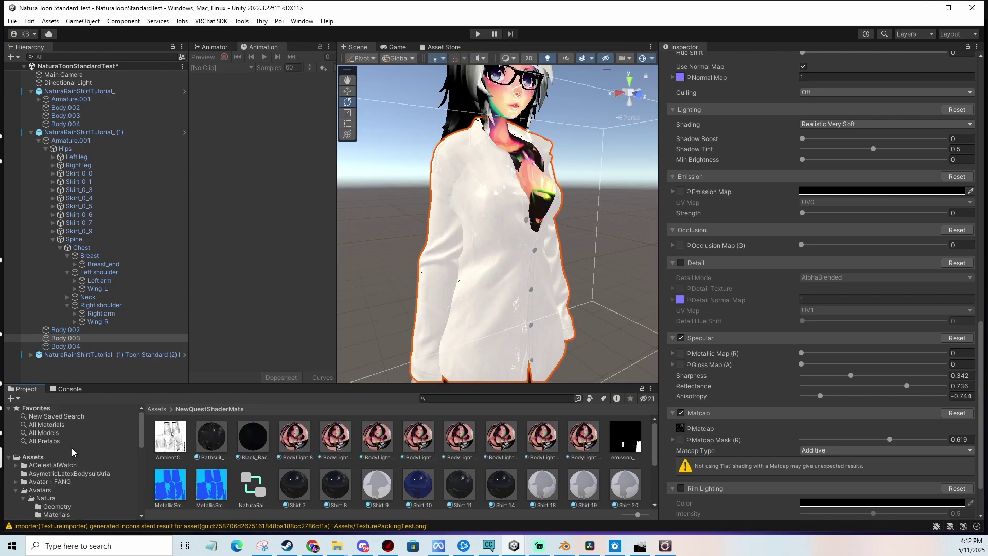
pyautogui.click(50, 456)
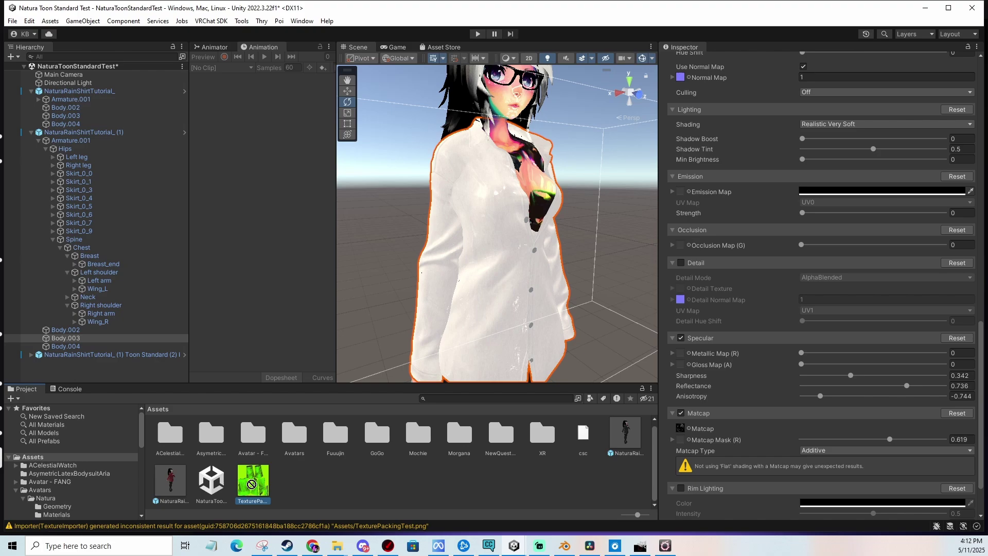
pyautogui.click(699, 243)
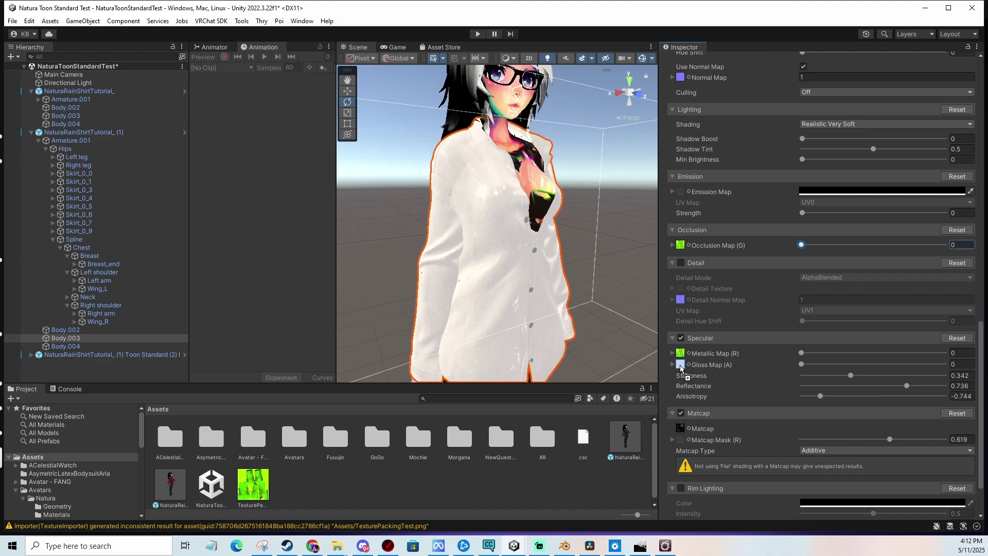
# Set the Occlusion Map strength to 1, comparing lower strengths on the shirt up close
pyautogui.moveTo(802, 246); pyautogui.dragTo(946, 245)
pyautogui.scroll(4, 602, 247)
pyautogui.scroll(-3, 575, 199)
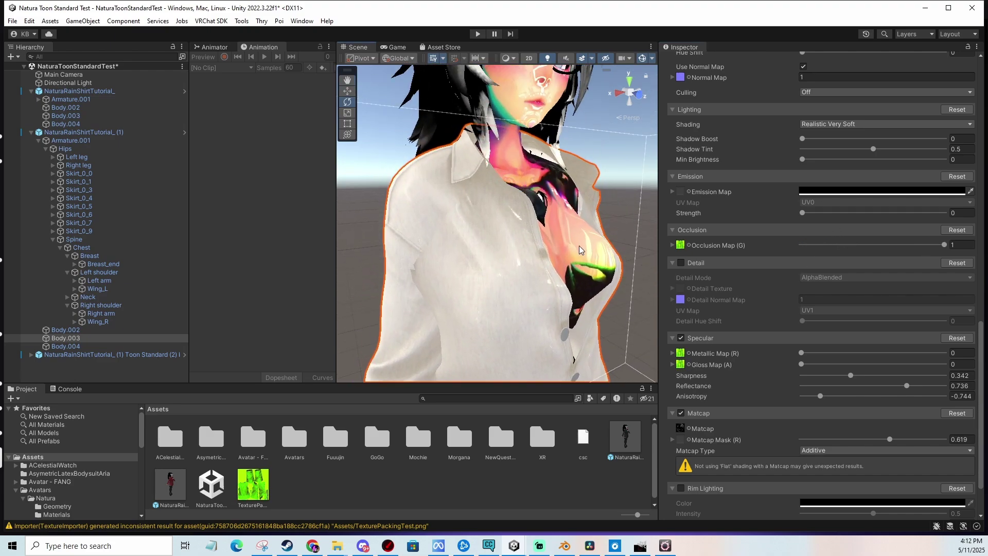
pyautogui.scroll(3, 575, 199)
pyautogui.scroll(-3, 579, 247)
pyautogui.click(938, 247)
pyautogui.moveTo(938, 248); pyautogui.dragTo(950, 246)
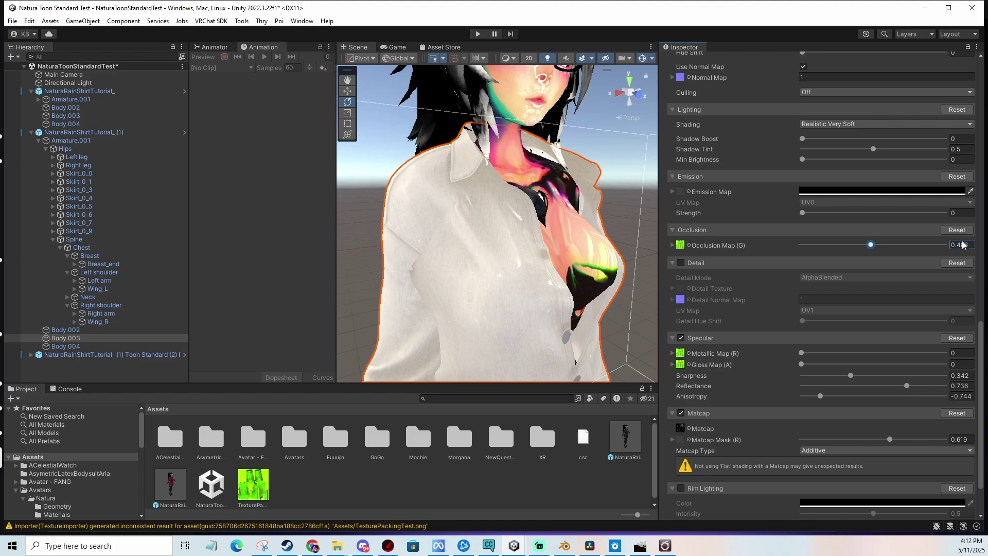
pyautogui.scroll(-3, 515, 221)
pyautogui.scroll(3, 514, 222)
pyautogui.scroll(-2, 515, 222)
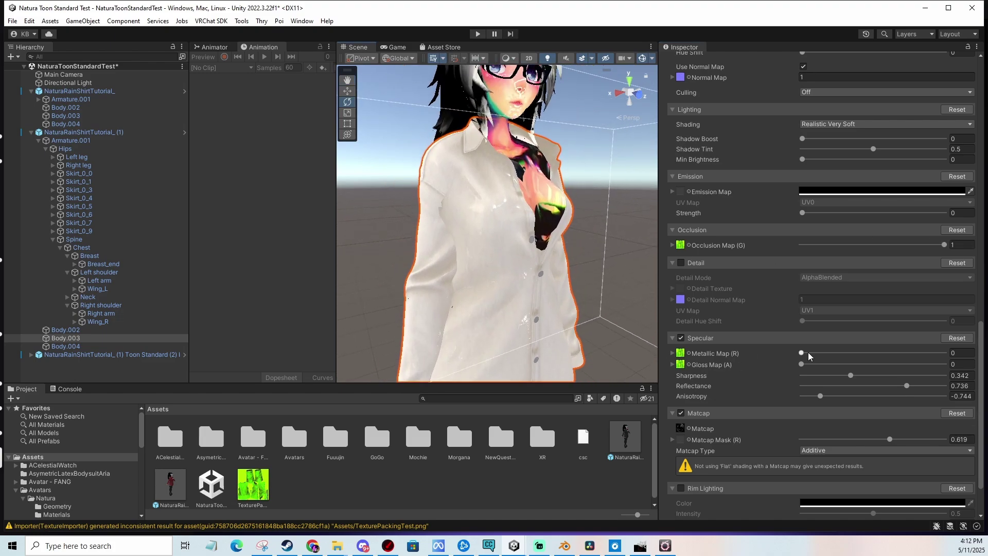
# Set the Metallic Map strength to 1 and inspect the shirt's surface up close
pyautogui.moveTo(801, 353)
pyautogui.mouseDown()
pyautogui.moveTo(959, 354)
pyautogui.moveTo(808, 359)
pyautogui.mouseUp()
pyautogui.write('1')
pyautogui.press('Return')
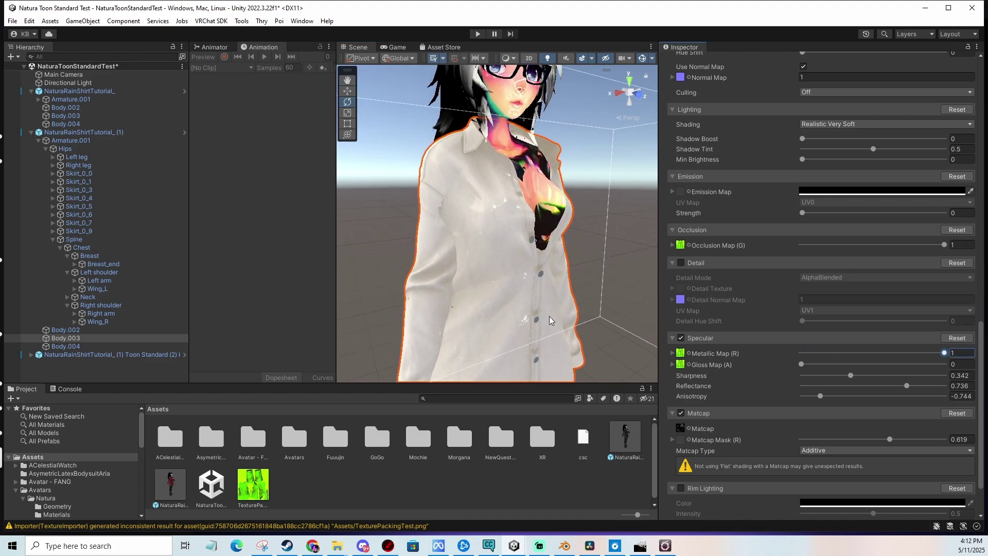
pyautogui.scroll(6, 540, 272)
pyautogui.scroll(-4, 541, 273)
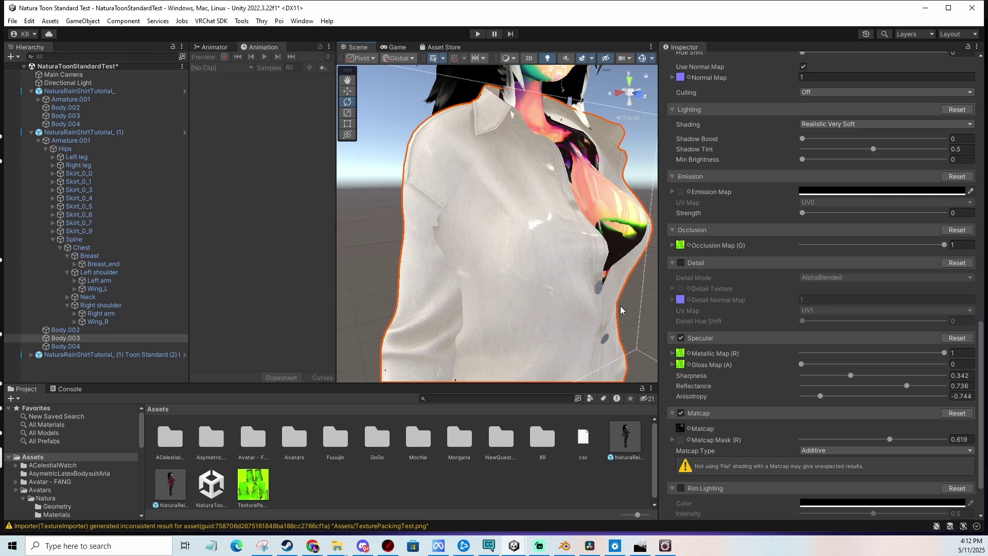
# Set the Gloss Map strength to about 0.889, judging the highlights on the shirt
pyautogui.moveTo(887, 353); pyautogui.dragTo(924, 365)
pyautogui.write('1')
pyautogui.press('Return')
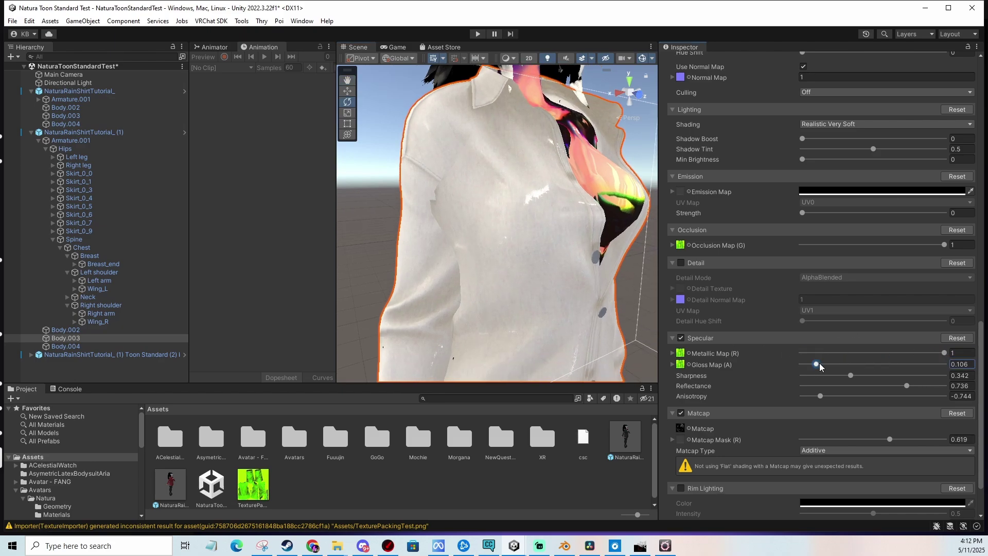
pyautogui.keyDown('alt'); pyautogui.moveTo(545, 242); pyautogui.dragTo(565, 247); pyautogui.keyUp('alt')
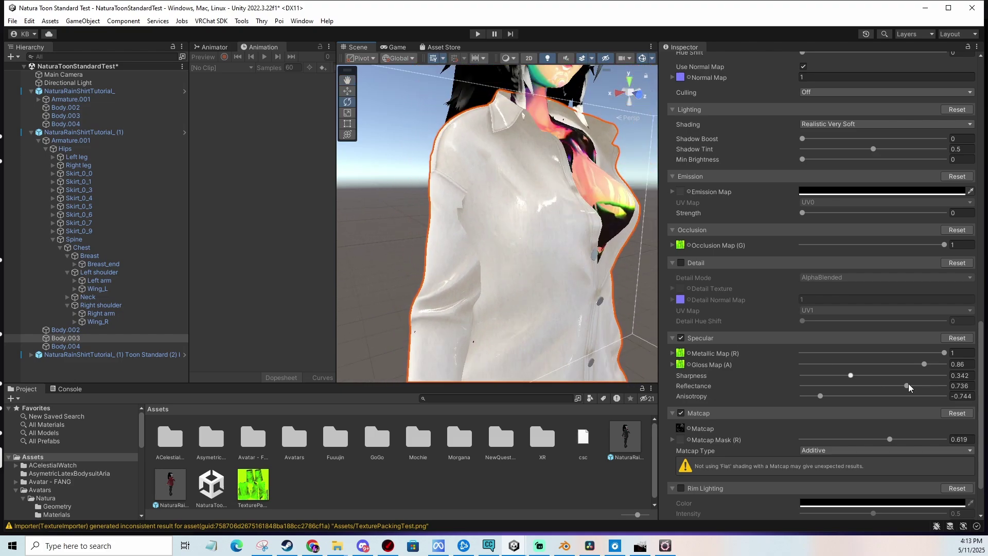
pyautogui.moveTo(924, 365)
pyautogui.mouseDown()
pyautogui.moveTo(861, 366)
pyautogui.moveTo(933, 368)
pyautogui.mouseUp()
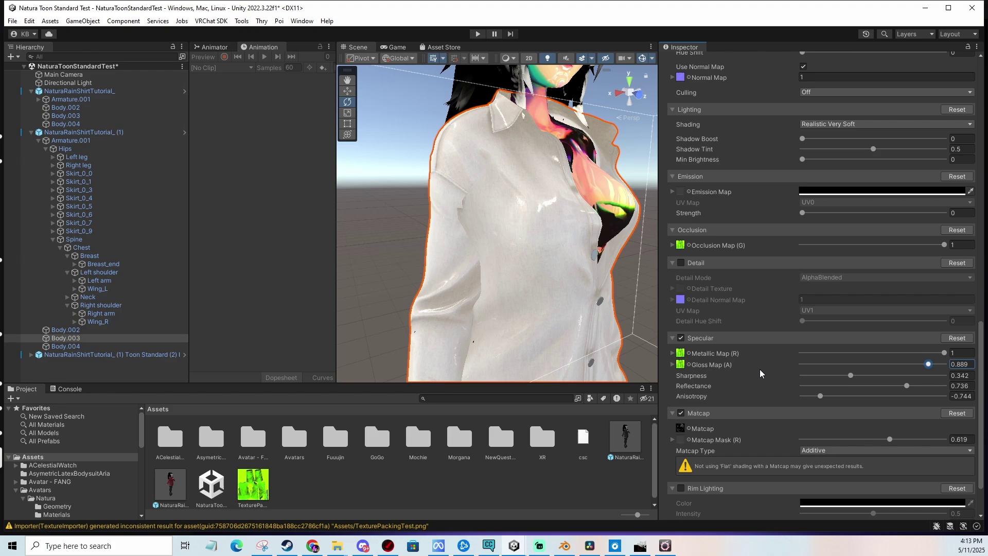
# Check the Max Size import setting of the TexturePackingTest texture
pyautogui.click(253, 484)
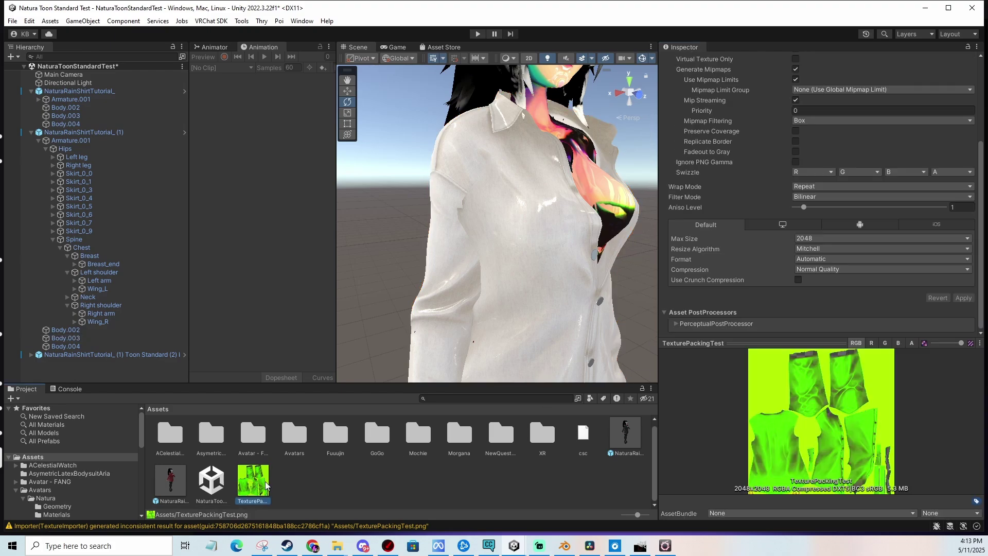
pyautogui.click(806, 238)
pyautogui.click(766, 315)
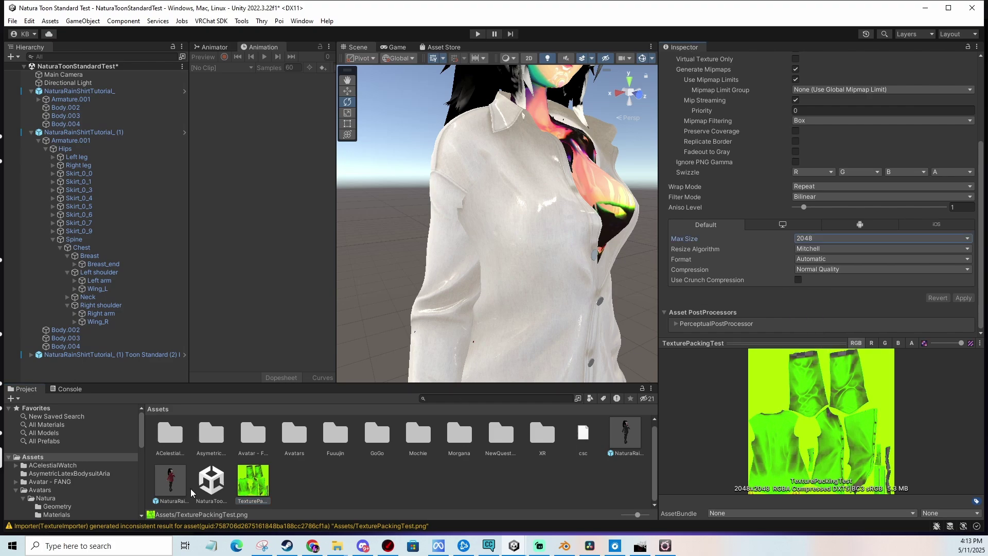
# Reselect the shirt mesh and review the Shirt 32 material's occlusion, specular, matcap and rim lighting settings
pyautogui.click(481, 243)
pyautogui.scroll(-15, 921, 336)
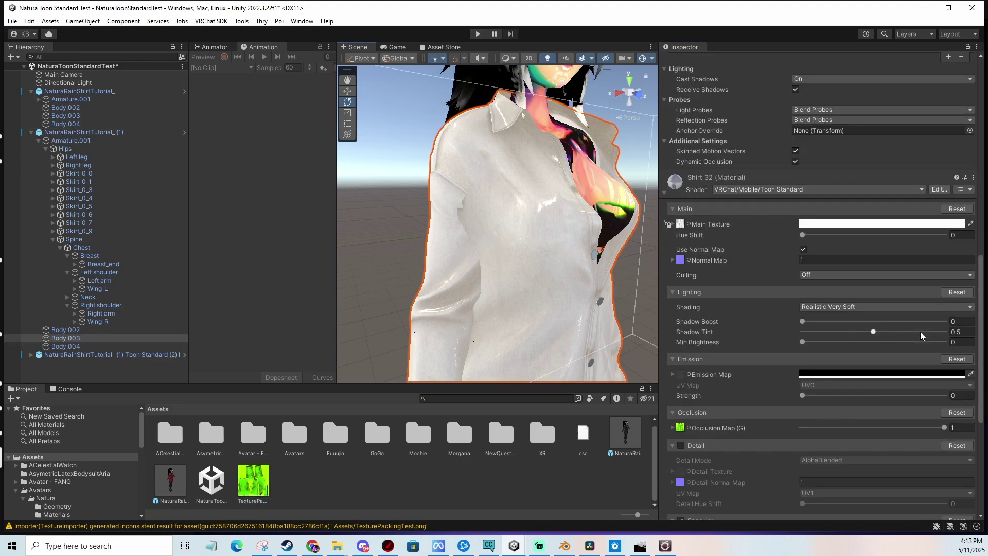
pyautogui.scroll(-5, 774, 312)
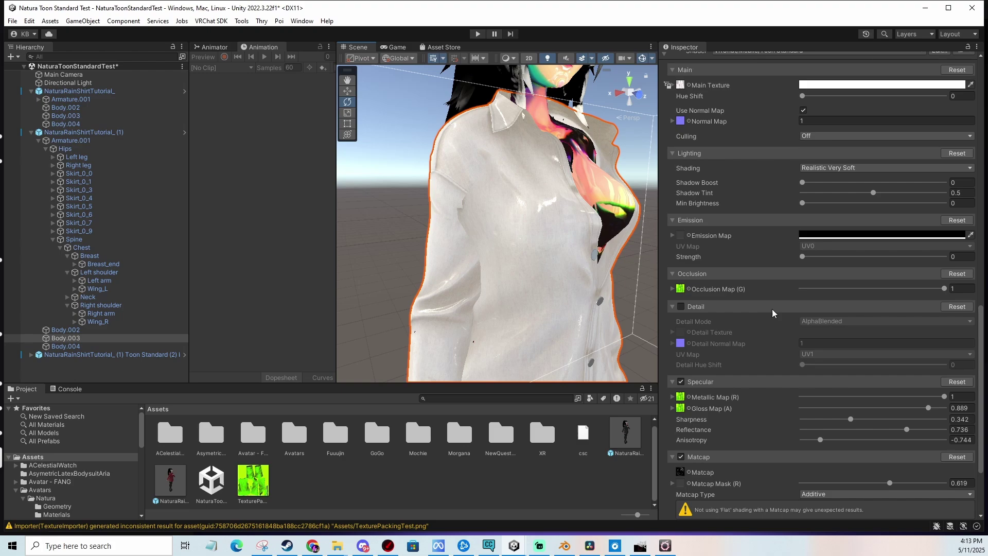
pyautogui.scroll(-1, 774, 320)
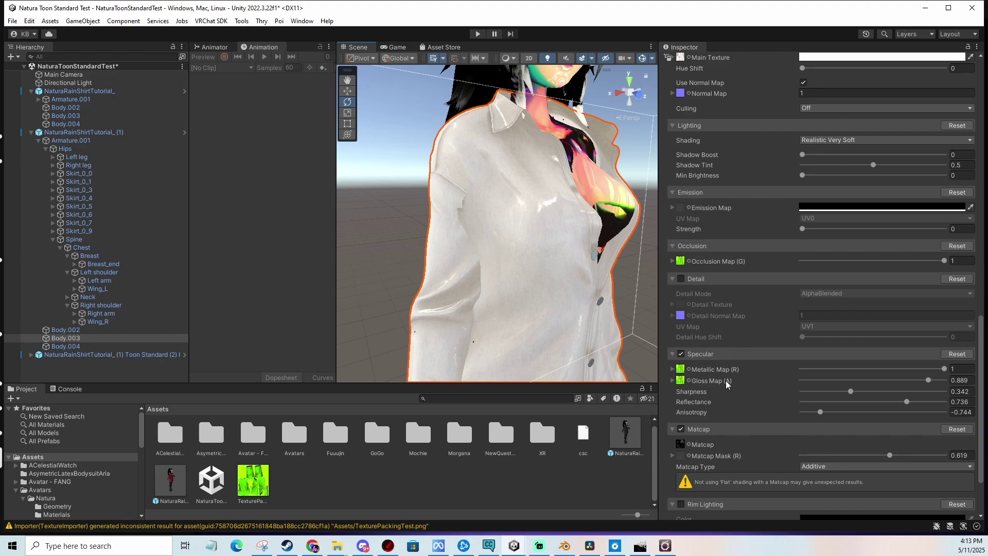
pyautogui.scroll(-3, 700, 385)
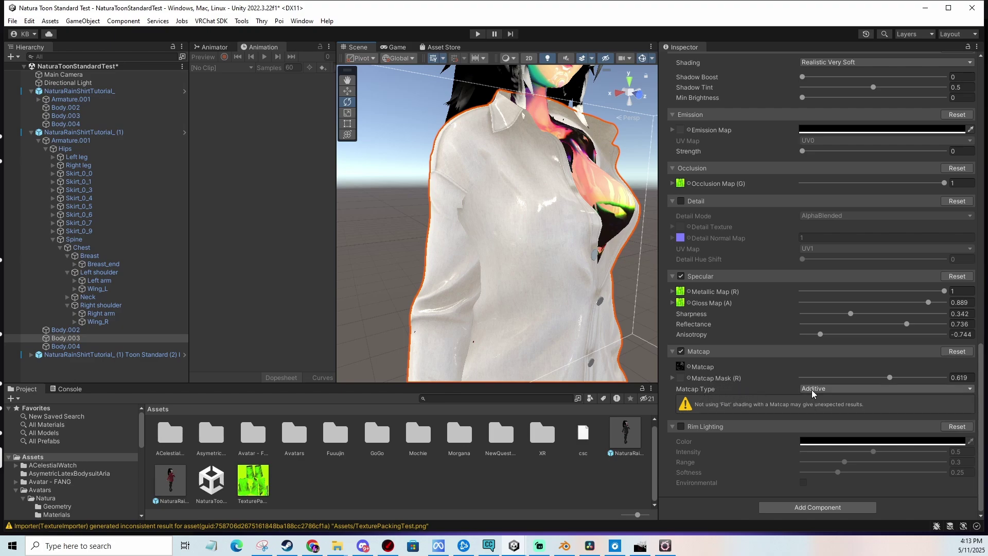
pyautogui.scroll(2, 798, 392)
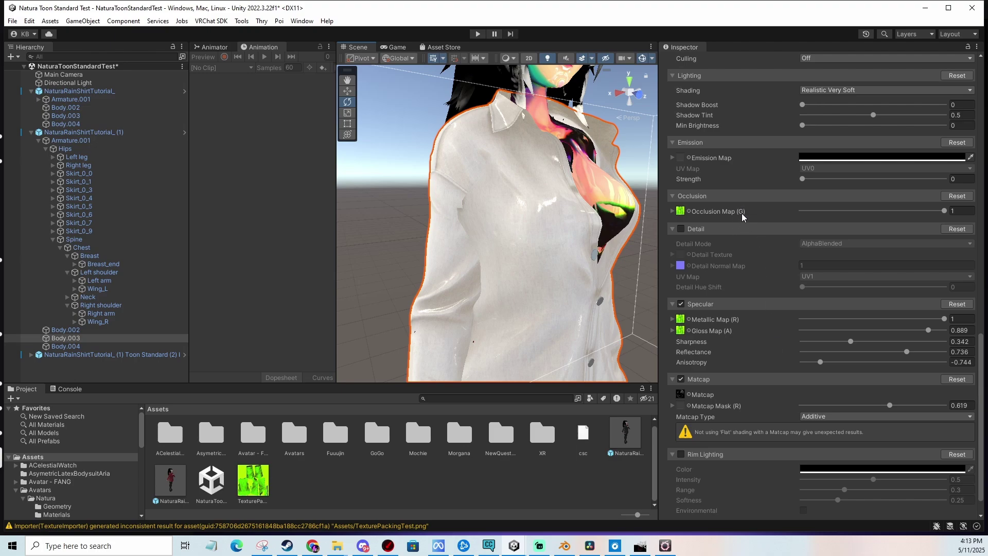
pyautogui.scroll(4, 847, 264)
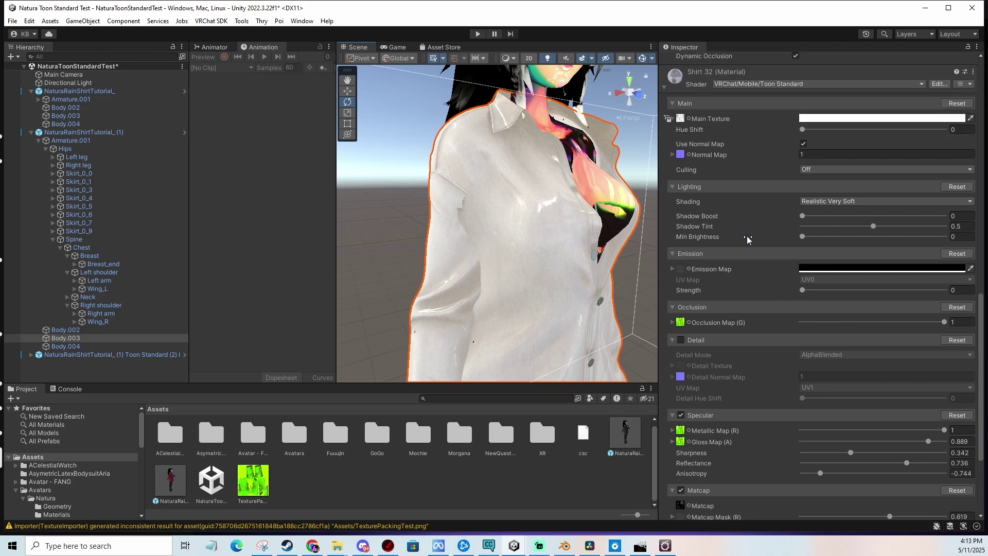
pyautogui.scroll(-3, 758, 297)
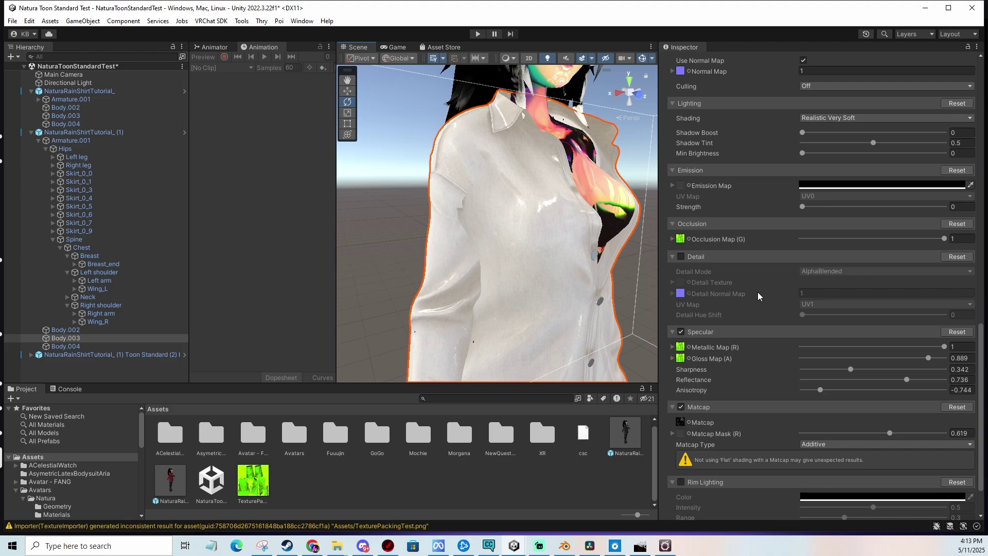